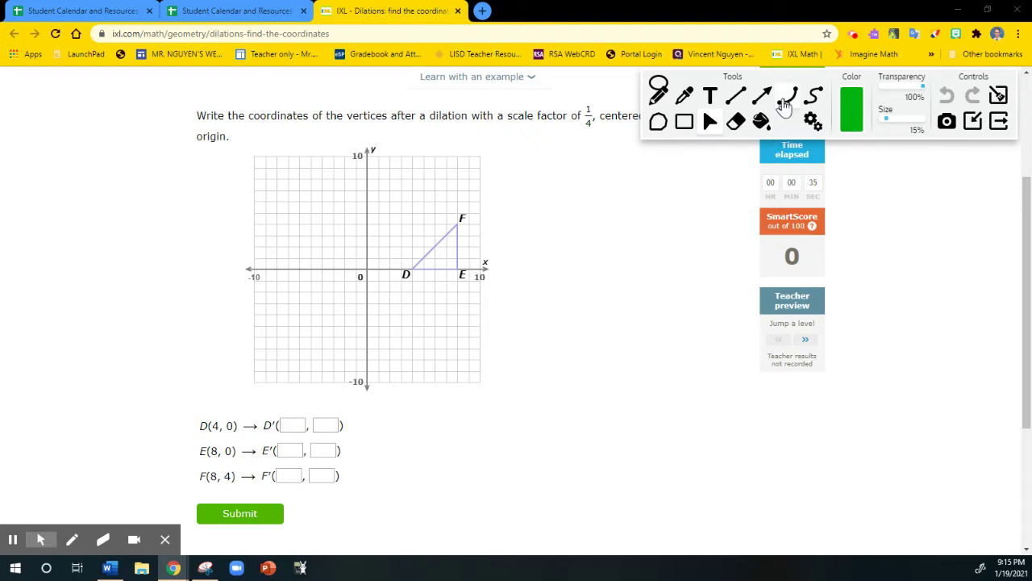
- Underline "scale factor of" in the question with the green pencil and draw a box around the 1/4
click(818, 75)
drag(818, 75, 821, 73)
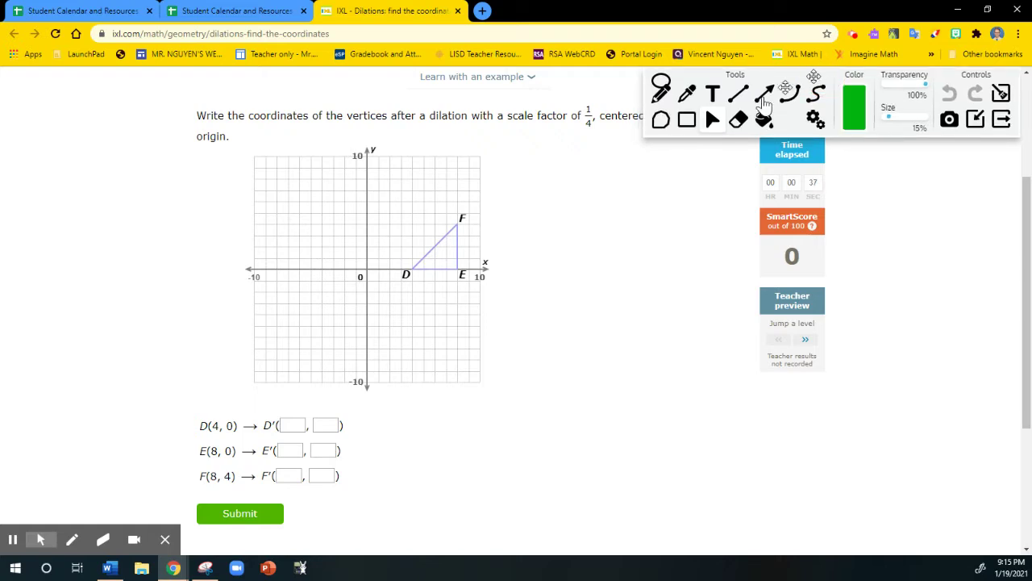
click(661, 93)
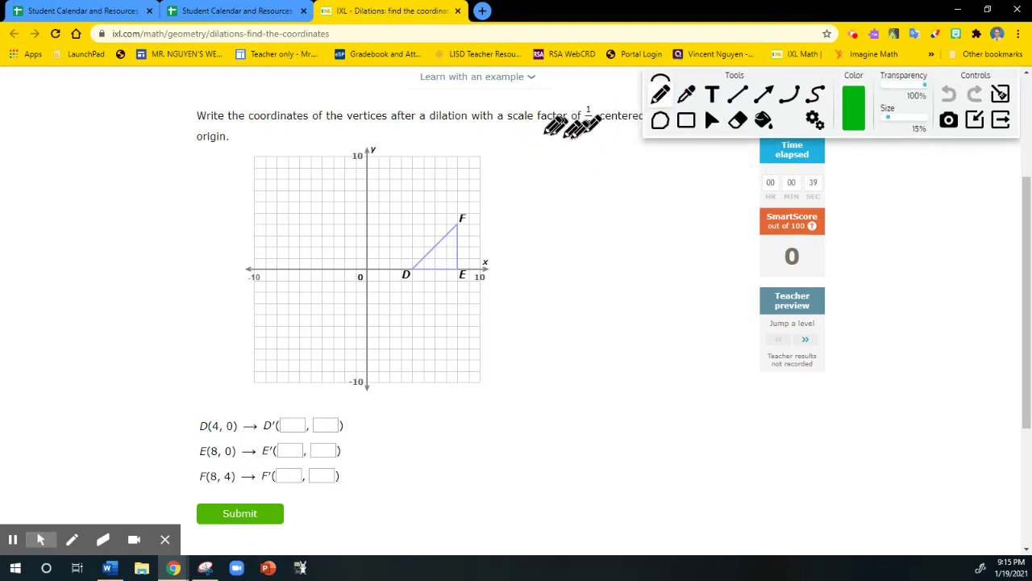
mouse_move(523, 125)
mouse_down()
mouse_move(602, 130)
mouse_move(596, 95)
mouse_move(585, 92)
mouse_move(581, 134)
mouse_up()
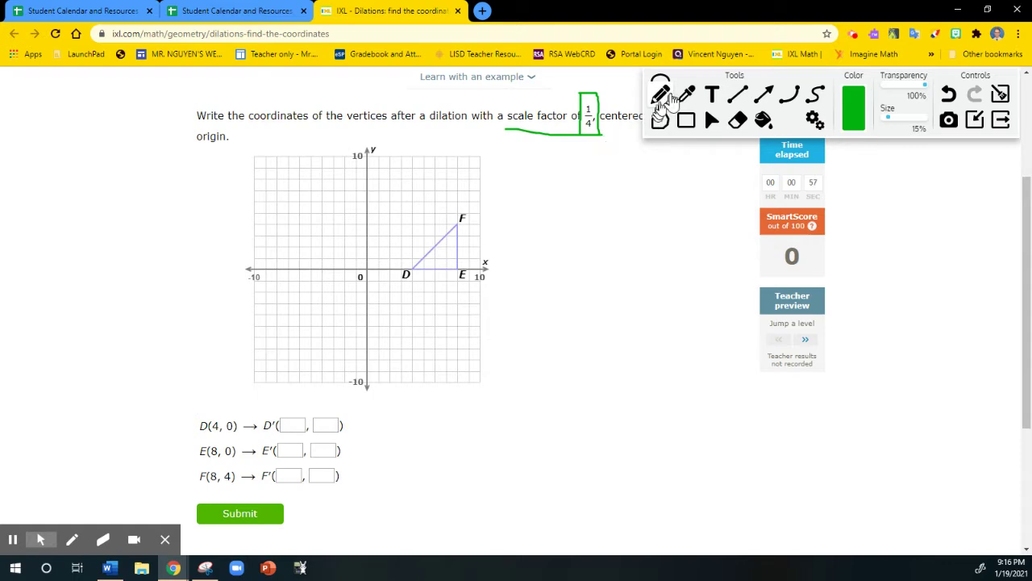
click(713, 123)
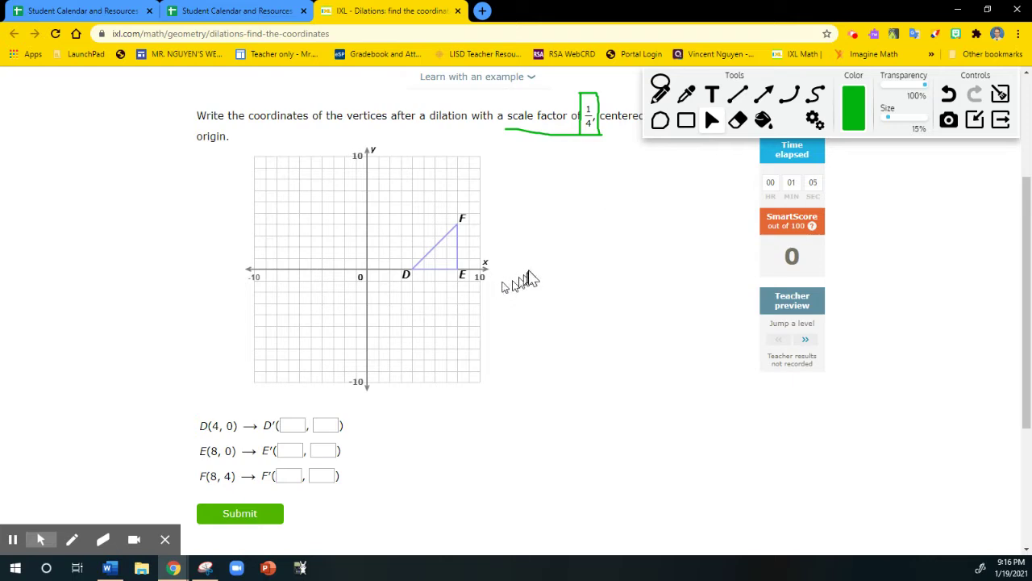
- Handwrite the multiplication 4 · 1/4 in the blank area beside the graph with the green pencil
click(660, 94)
mouse_move(556, 229)
mouse_down()
mouse_move(569, 237)
mouse_move(568, 260)
mouse_up()
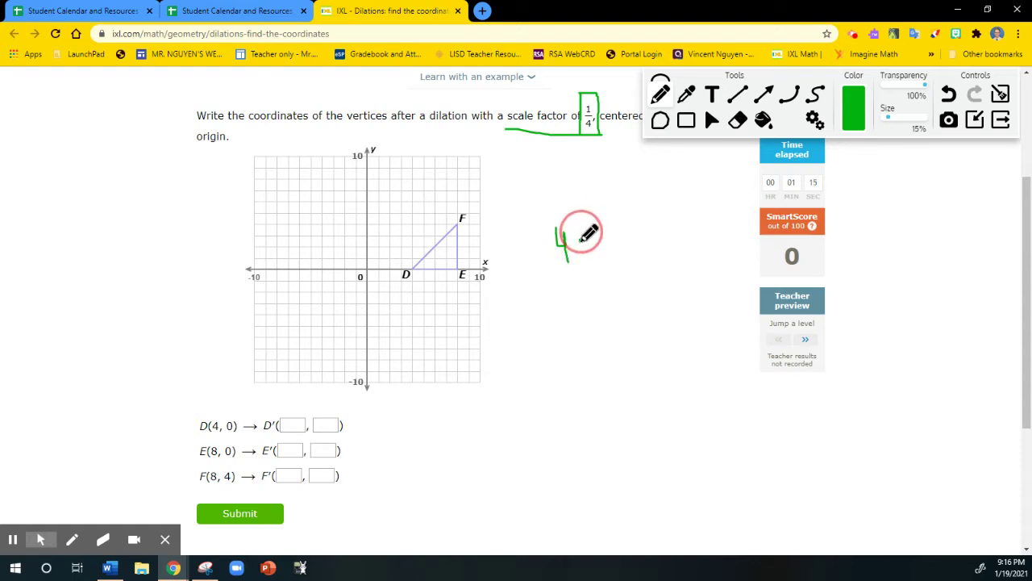
click(580, 239)
mouse_move(606, 214)
mouse_down()
mouse_move(600, 245)
mouse_move(623, 245)
mouse_move(625, 280)
mouse_up()
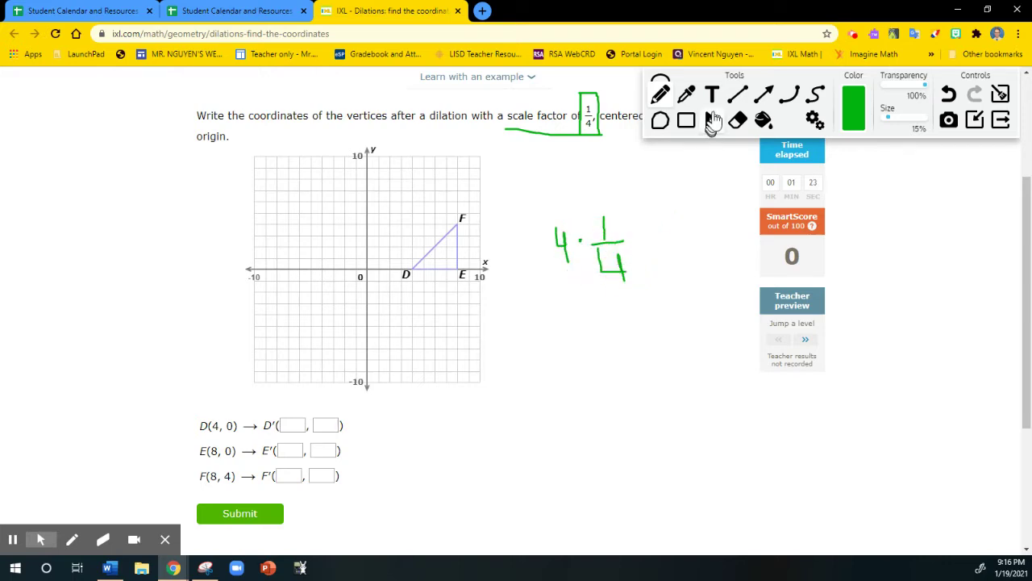
click(711, 119)
- Enter the dilated coordinates (1, 0) for D′ and (2, 0) for E′
click(287, 426)
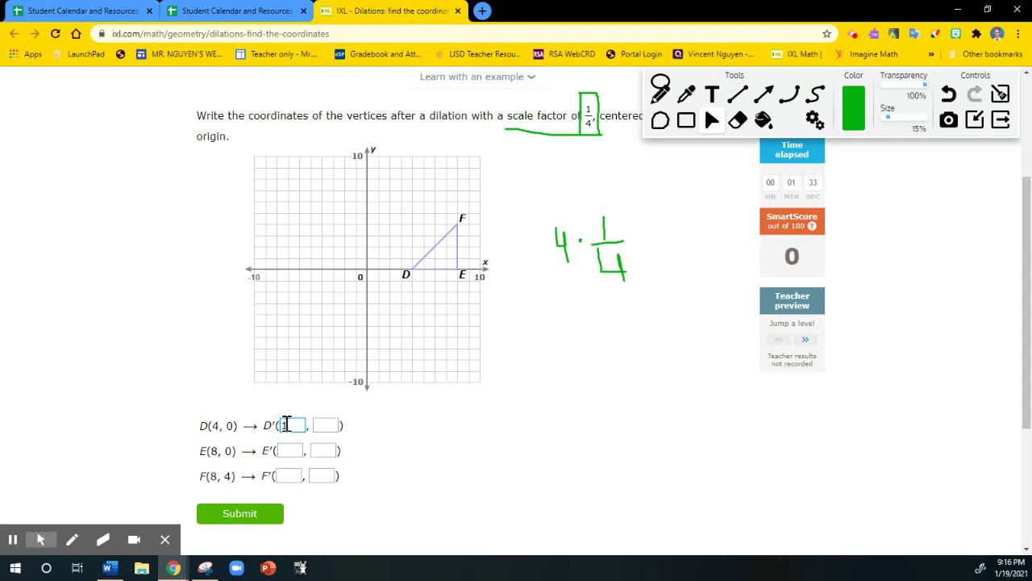
text(1)
click(320, 427)
text(0)
click(285, 449)
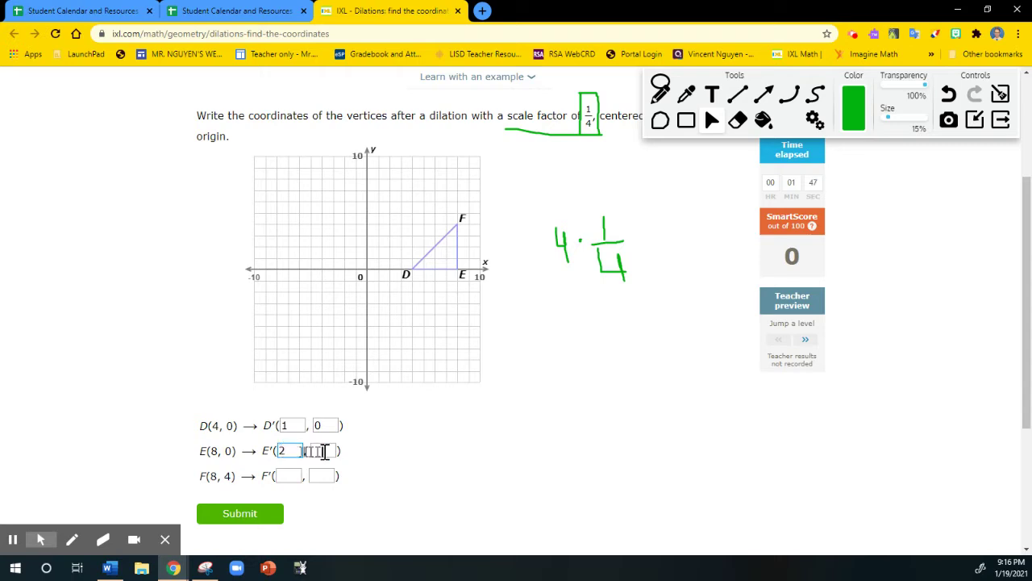
click(325, 450)
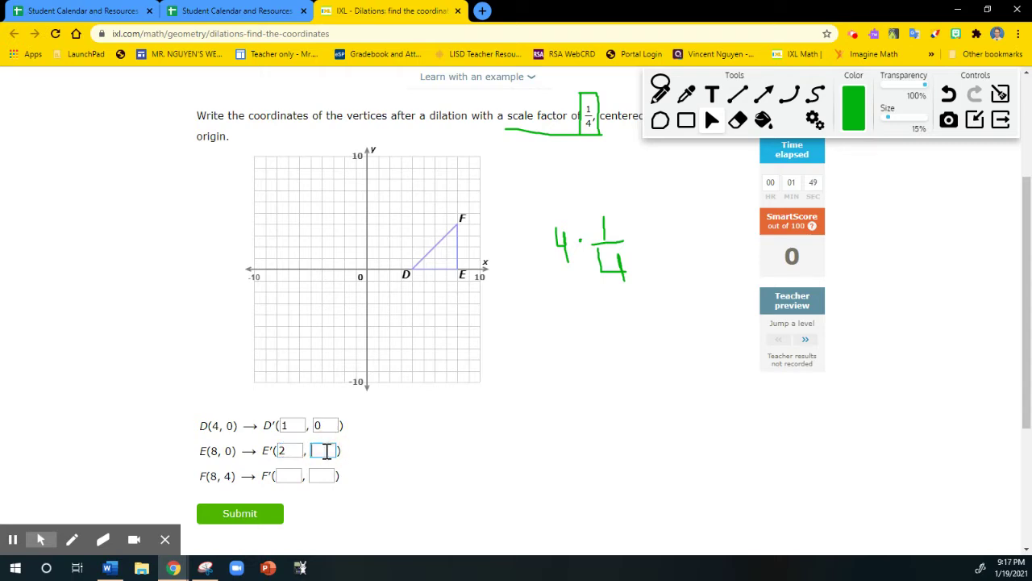
text(0)
- Enter the dilated coordinates (2, 1) for F′ and submit the answer
click(283, 475)
text(2)
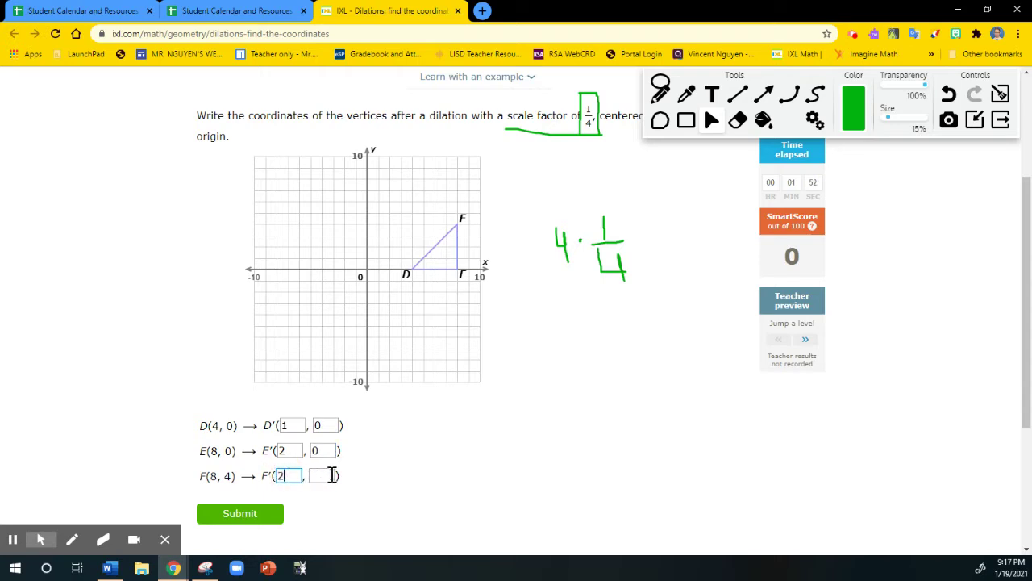
click(332, 475)
text(1)
click(237, 514)
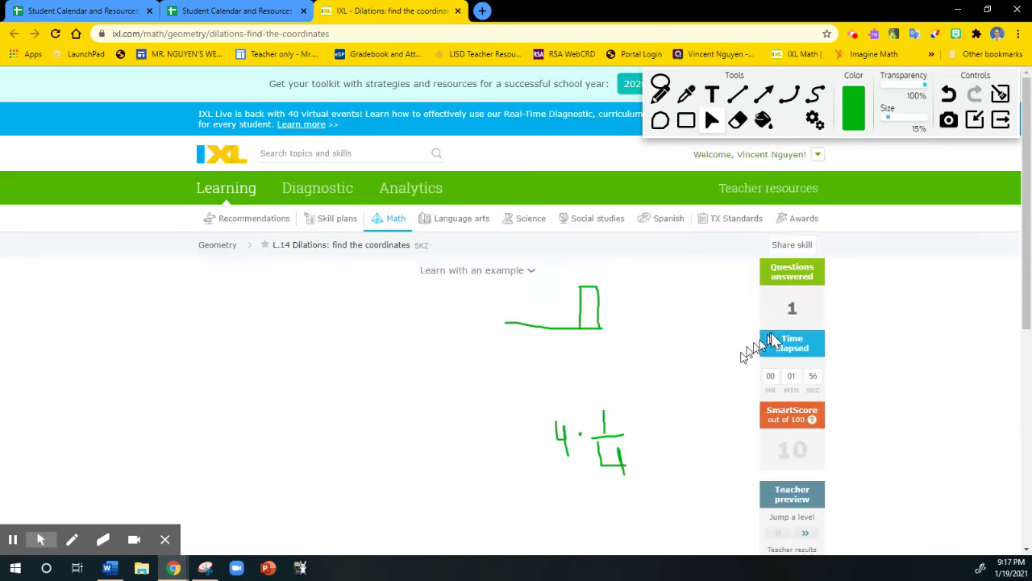
- Clear the green annotations and underline the scale factor of 3 in the new question
click(1001, 94)
scroll(650, 355, down, 3)
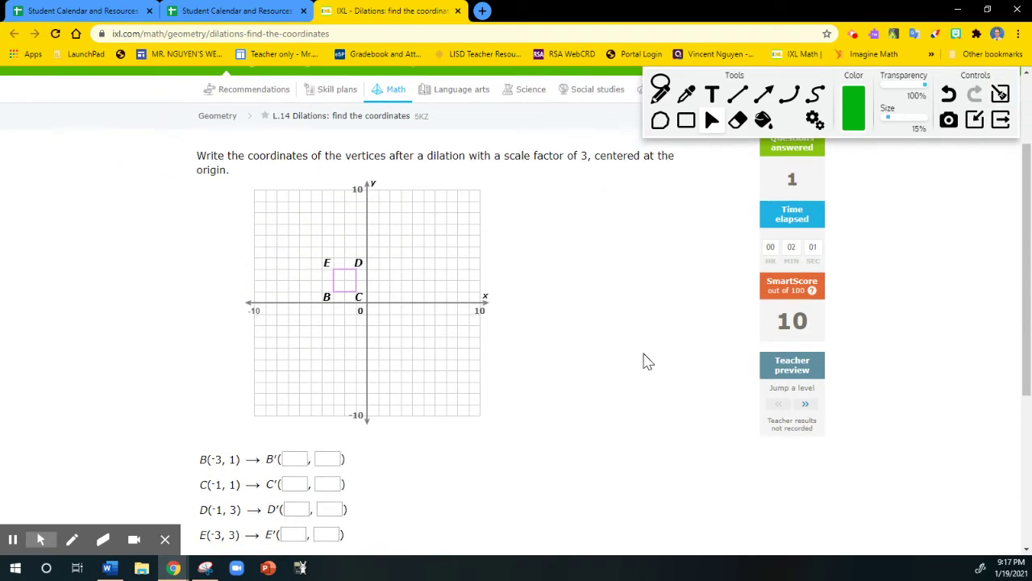
scroll(648, 362, down, 2)
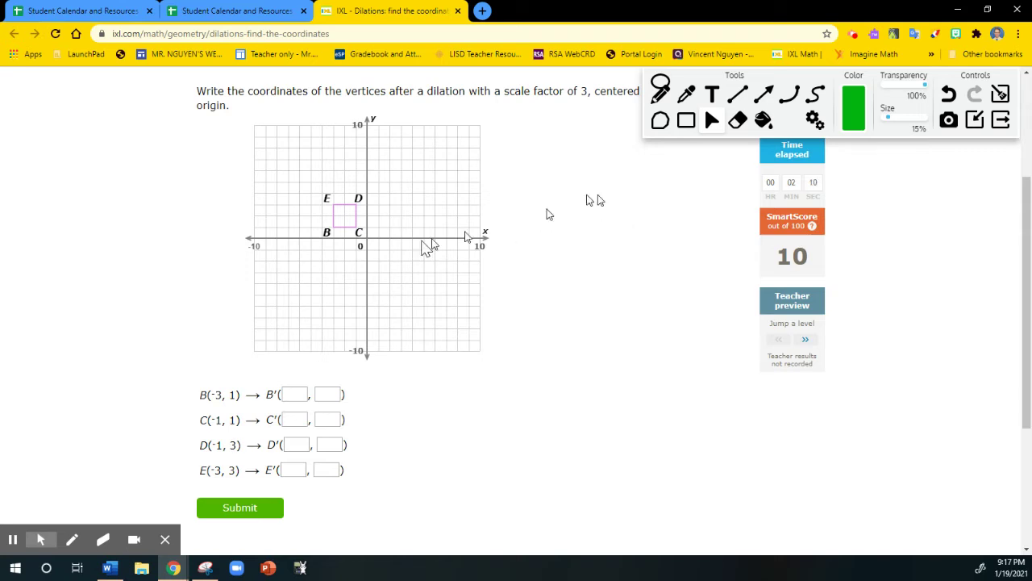
click(660, 94)
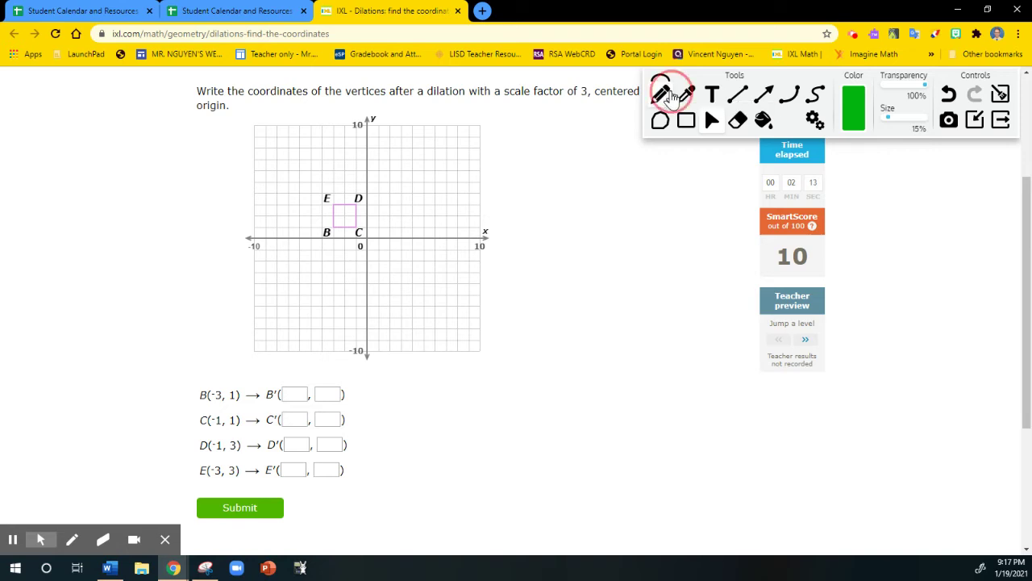
drag(565, 103, 588, 103)
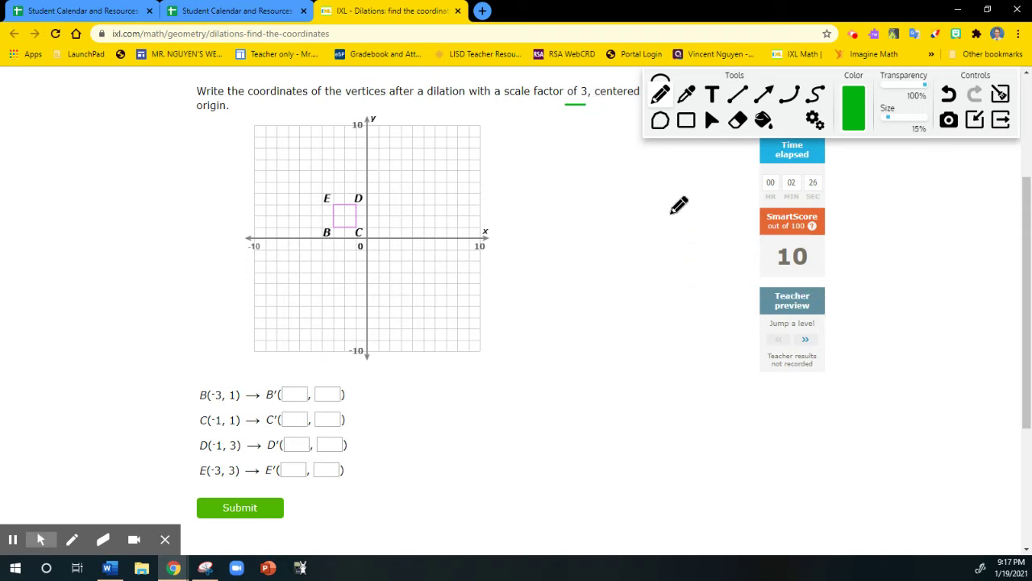
click(712, 120)
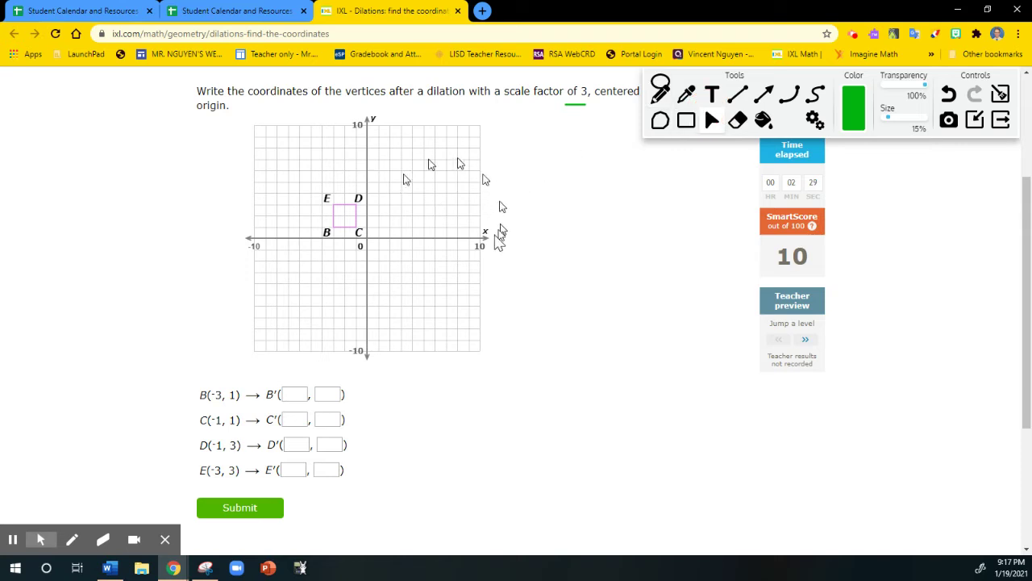
- Enter the dilated coordinates (-9, 3) for B′ and (-3, 3) for C′
click(295, 393)
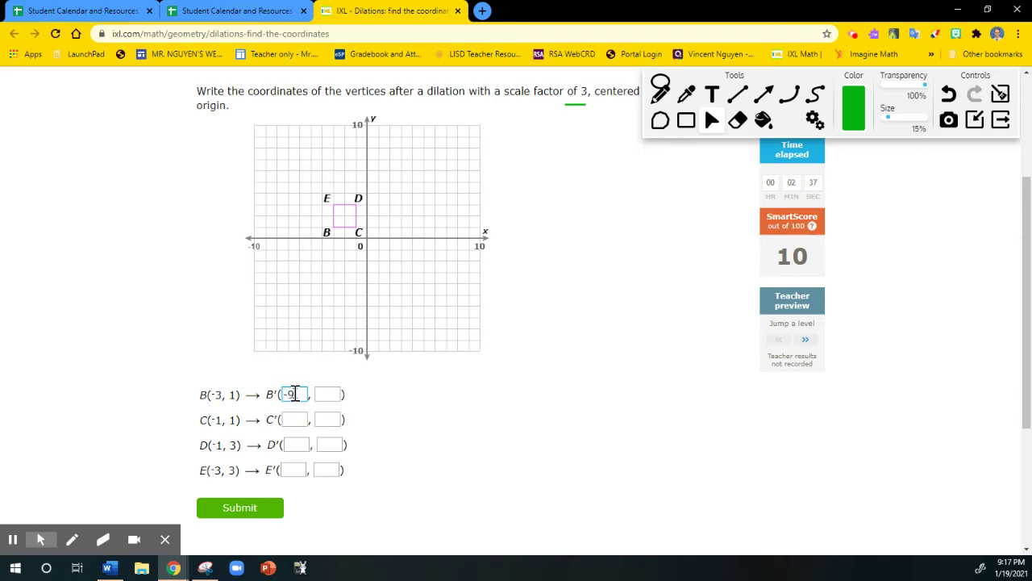
click(325, 394)
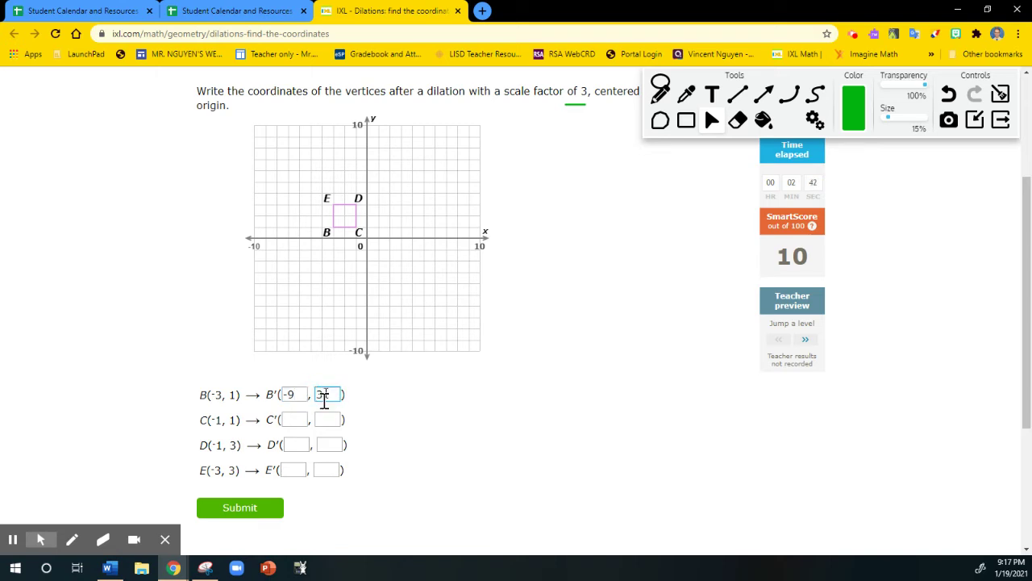
click(296, 419)
click(321, 419)
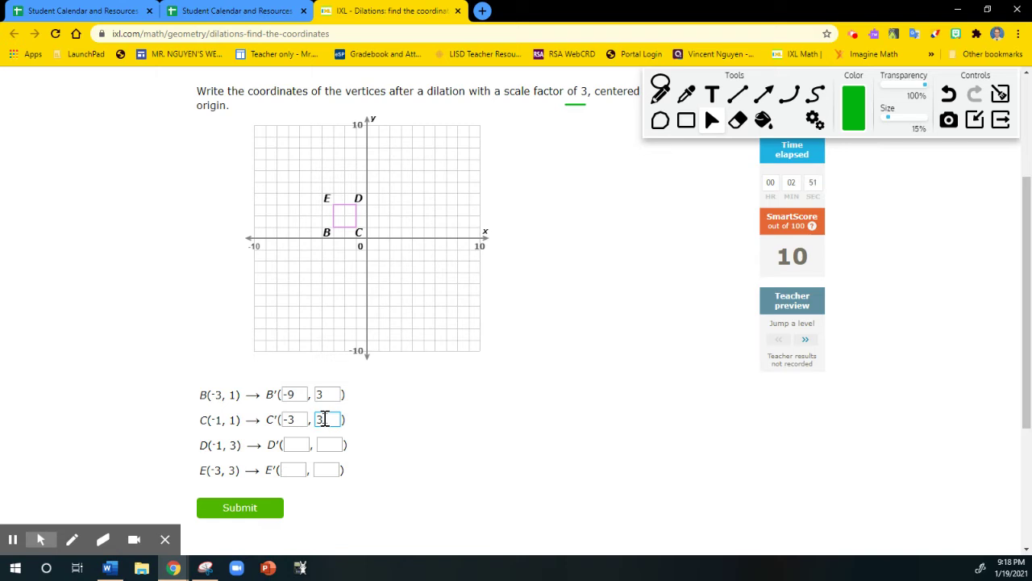
- Enter the dilated coordinates (-3, 9) for D′ and (-9, 9) for E′
click(301, 444)
click(329, 445)
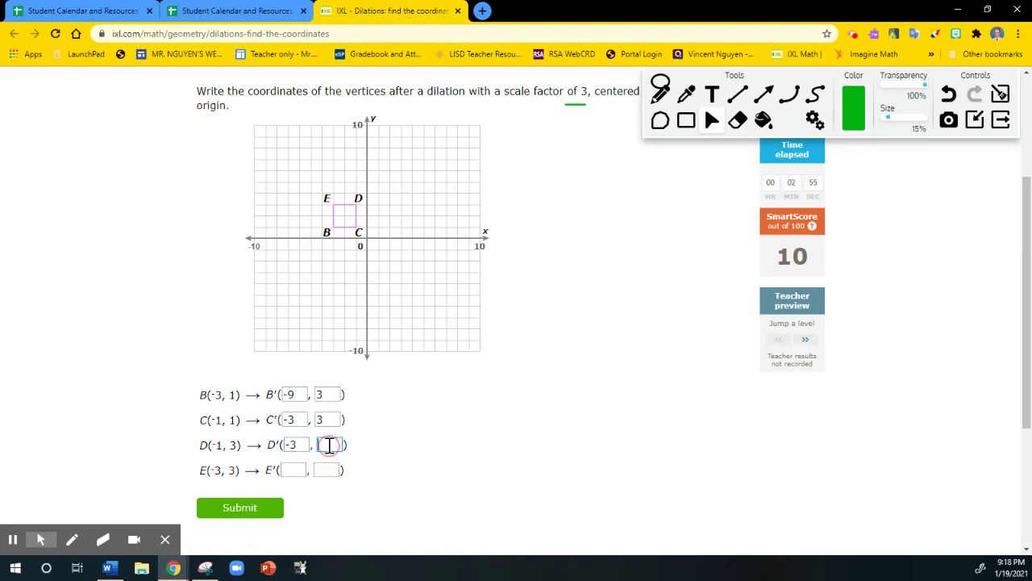
text(9)
click(292, 470)
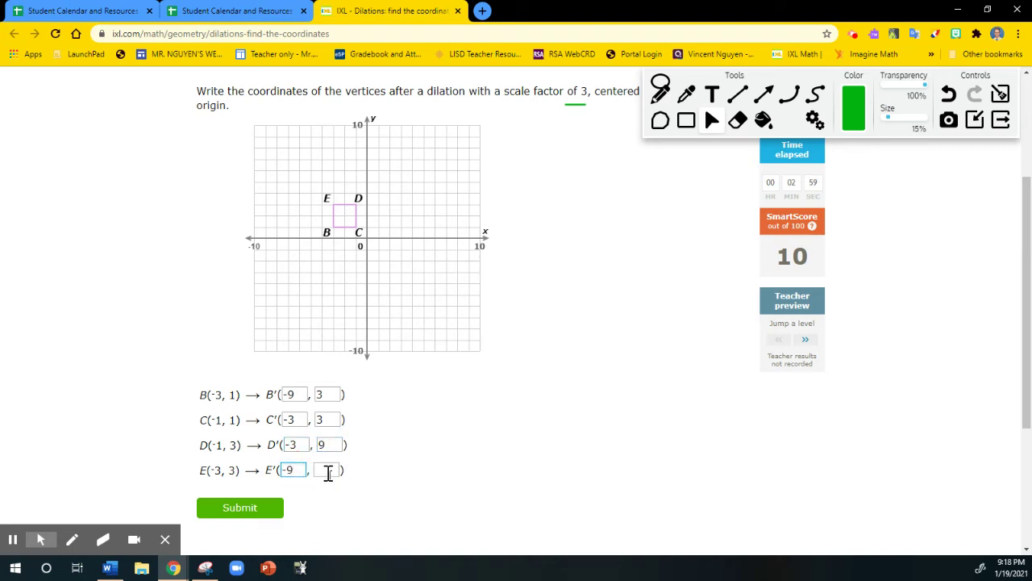
click(327, 470)
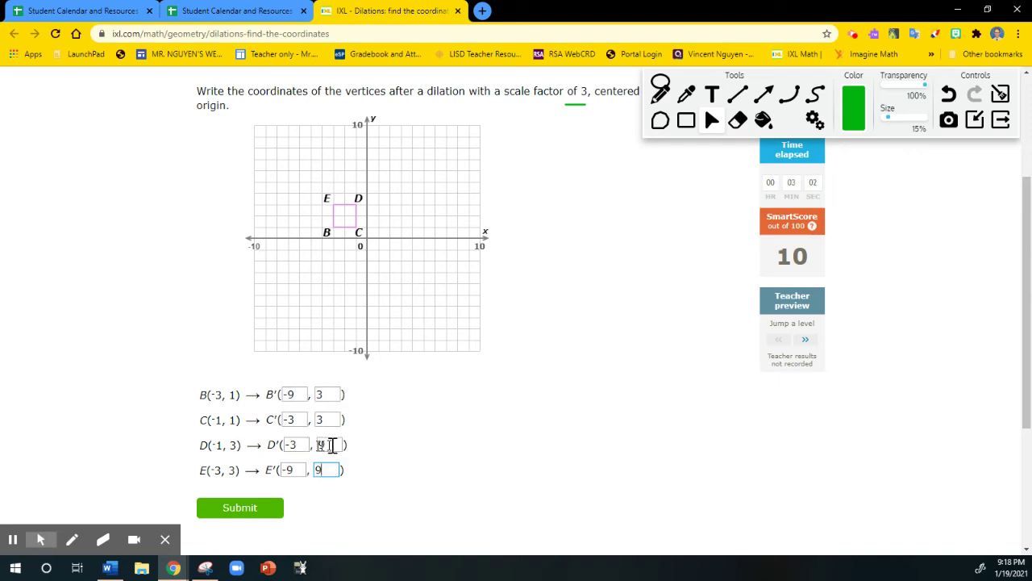
- Recheck the B′ coordinates and submit the answer for the dilation with scale factor 3
click(302, 392)
click(330, 393)
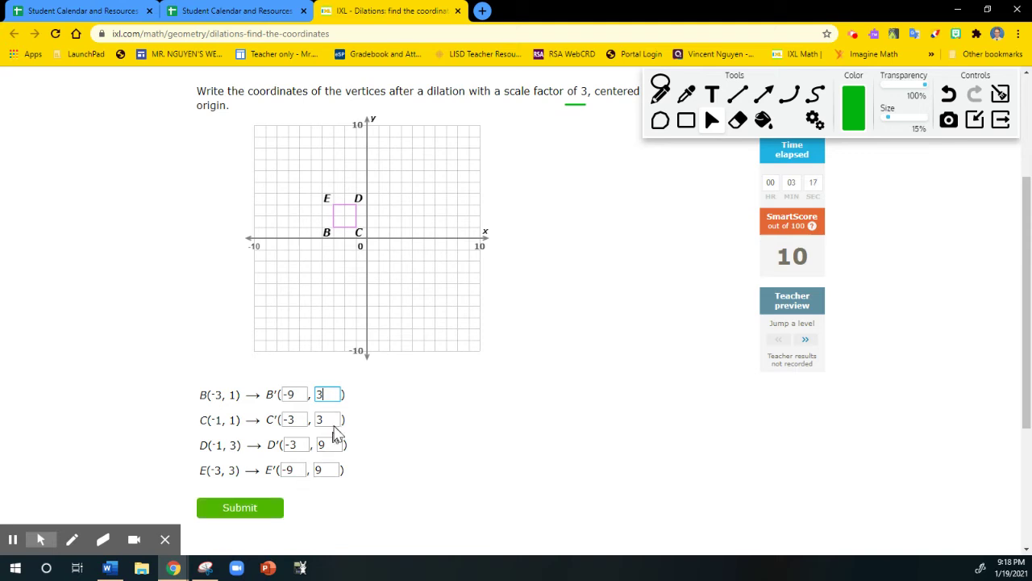
click(275, 508)
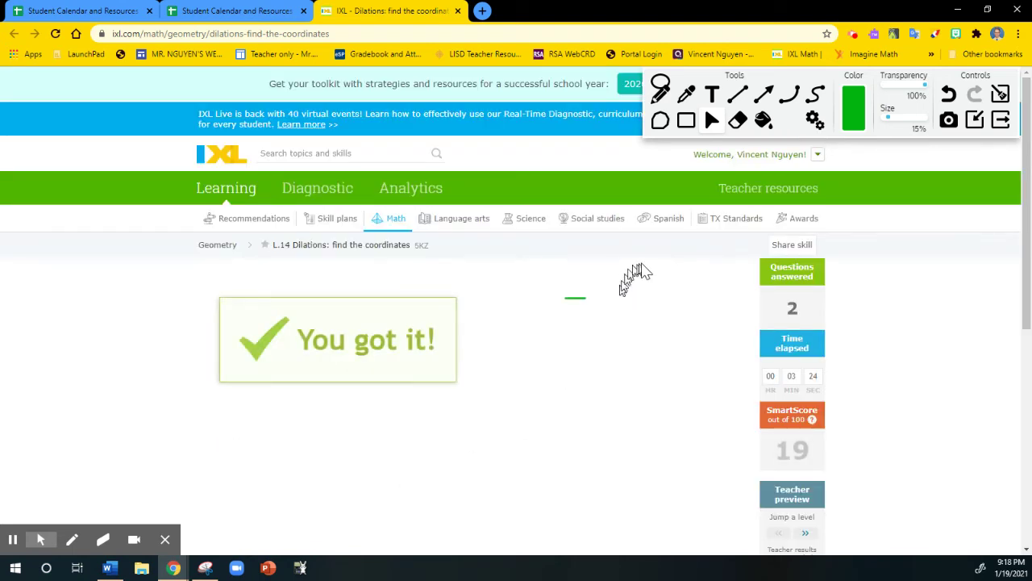
- Jump ahead one level in the teacher preview and underline "factor of" before the 4 in the new question
scroll(878, 390, down, 3)
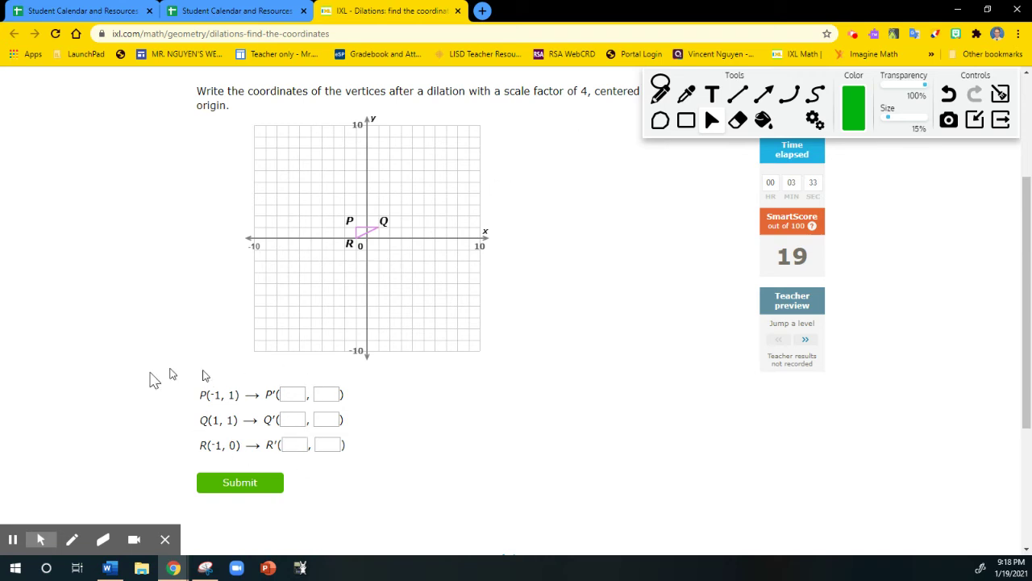
click(808, 342)
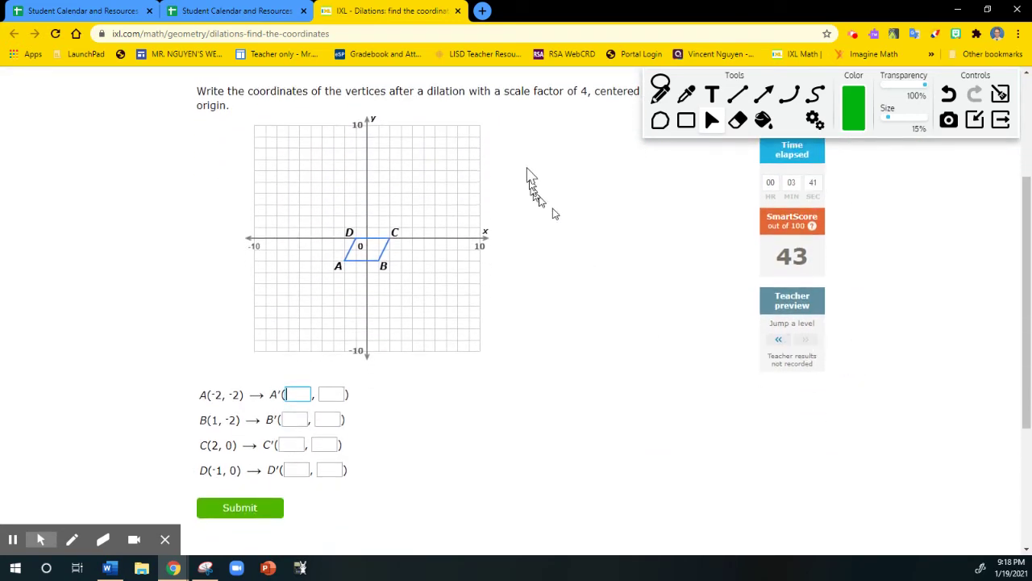
click(660, 95)
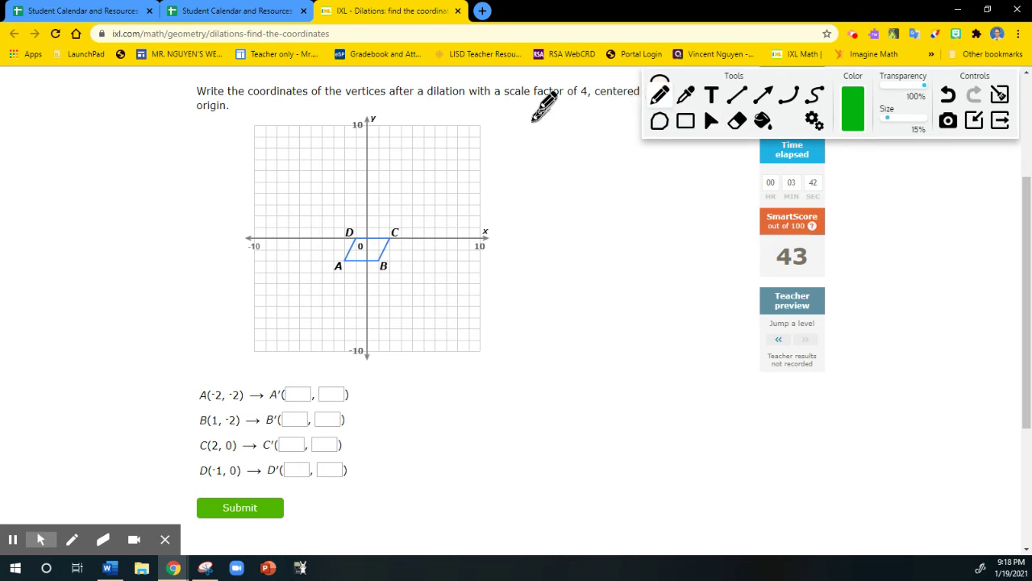
mouse_move(580, 92)
mouse_down()
mouse_move(534, 97)
mouse_move(584, 97)
mouse_up()
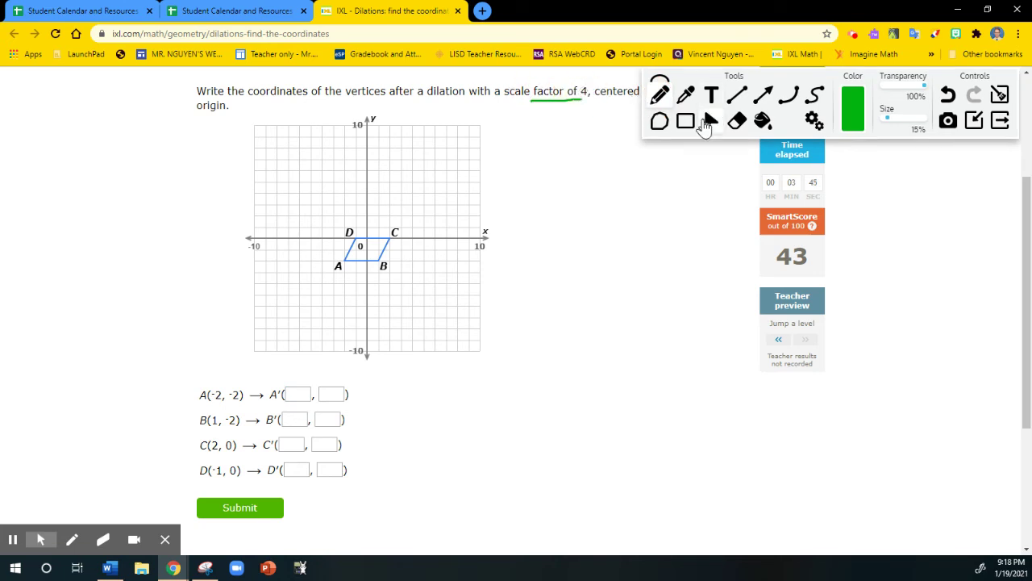
click(712, 121)
- Enter the dilated coordinates (-8, -8) for A′ and (4, -8) for B′
click(299, 393)
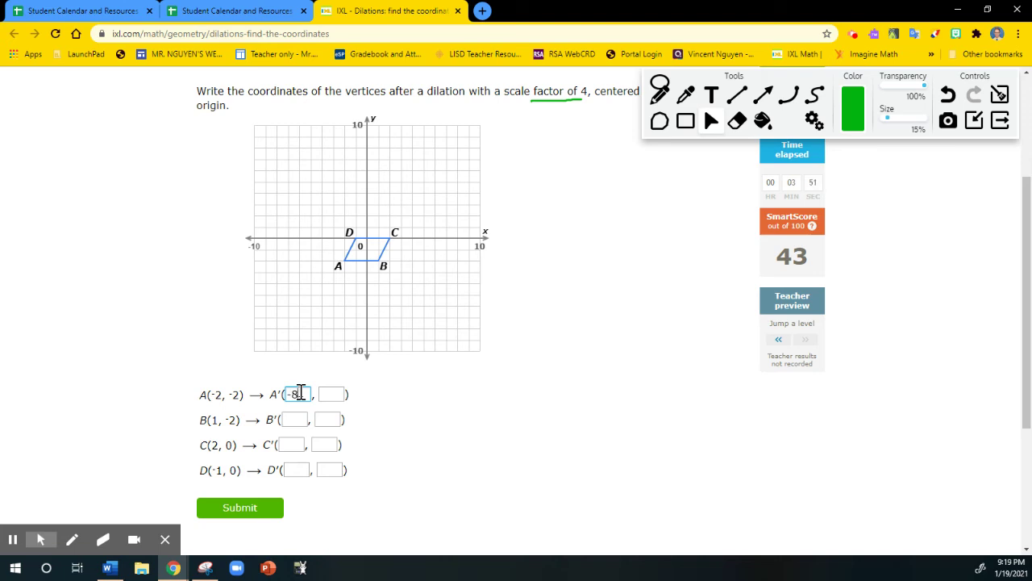
click(323, 393)
click(289, 416)
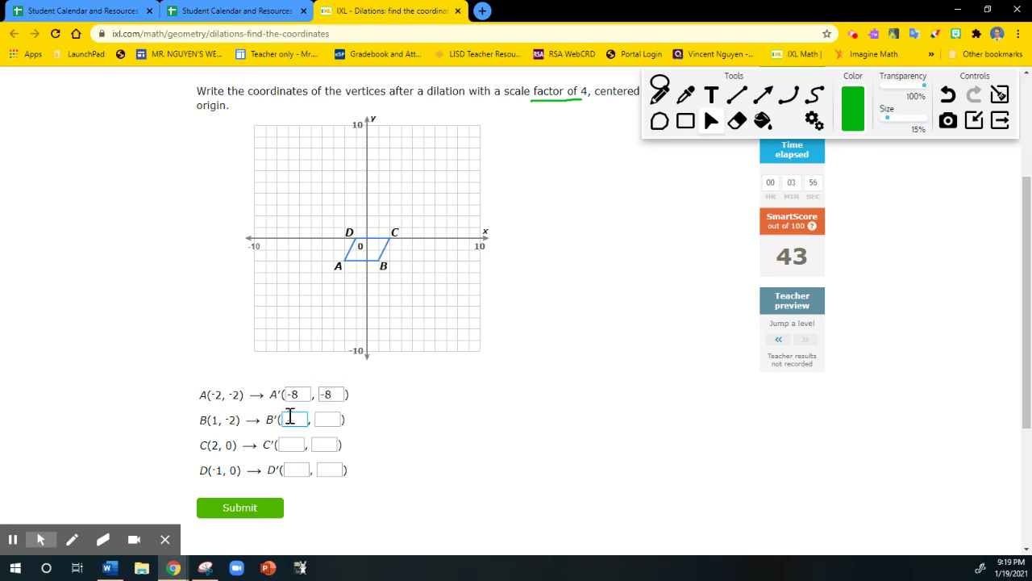
text(4)
click(326, 420)
text(-)
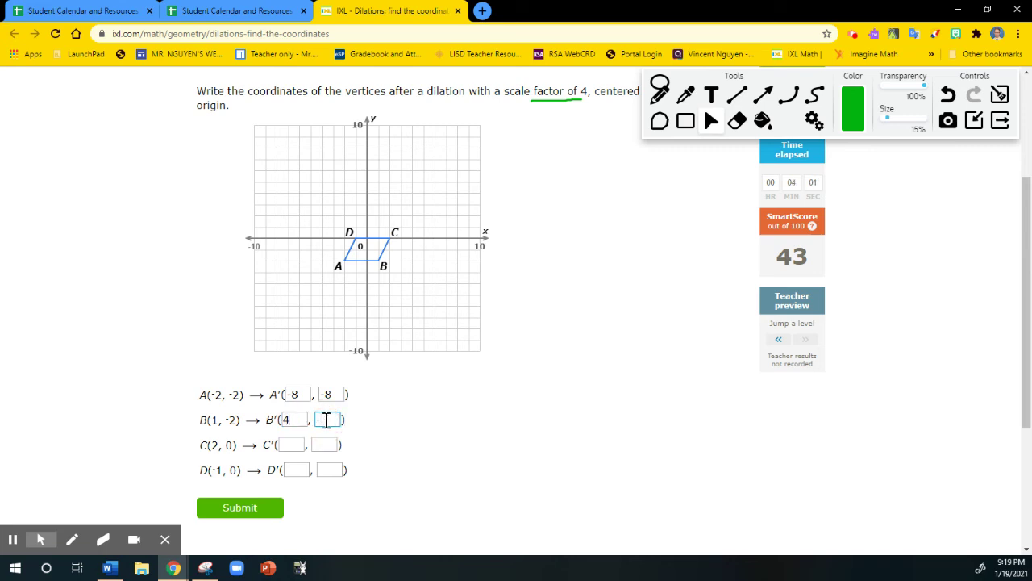
text(8)
- Enter (8, 0) for C′ and (-4, 0) for D′, and submit the answer
click(289, 445)
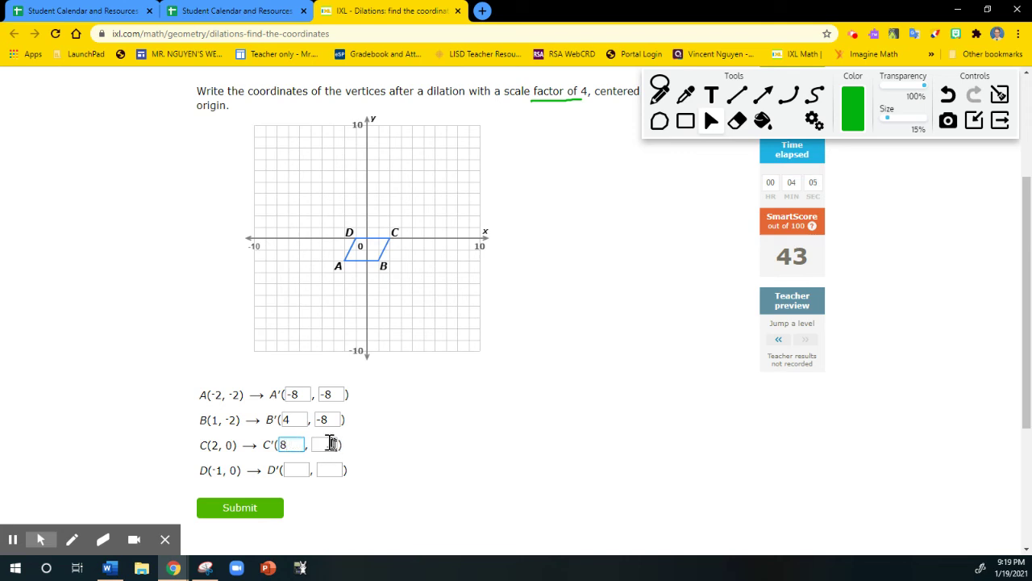
click(327, 444)
text(0)
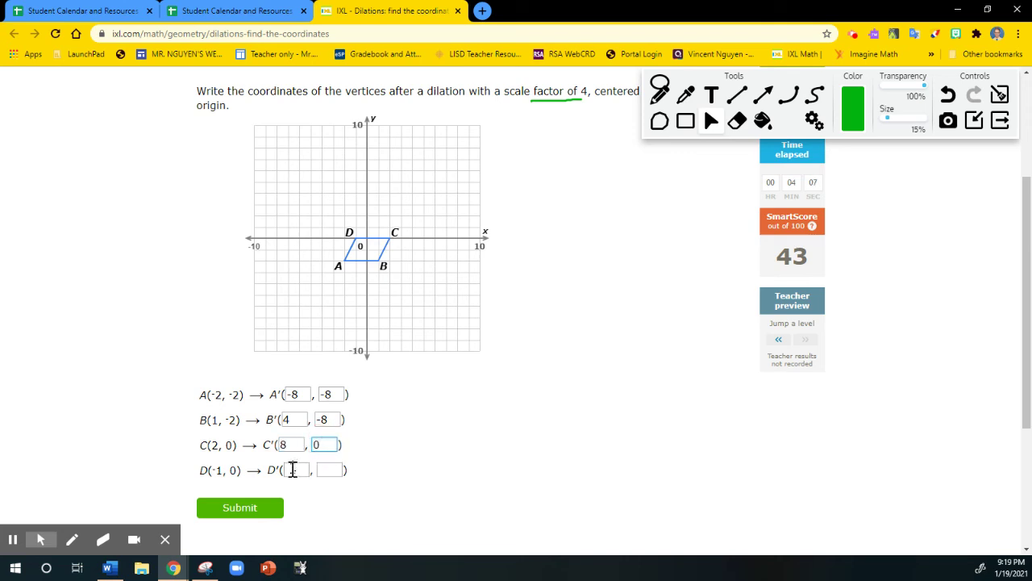
click(294, 469)
text(-4)
click(329, 470)
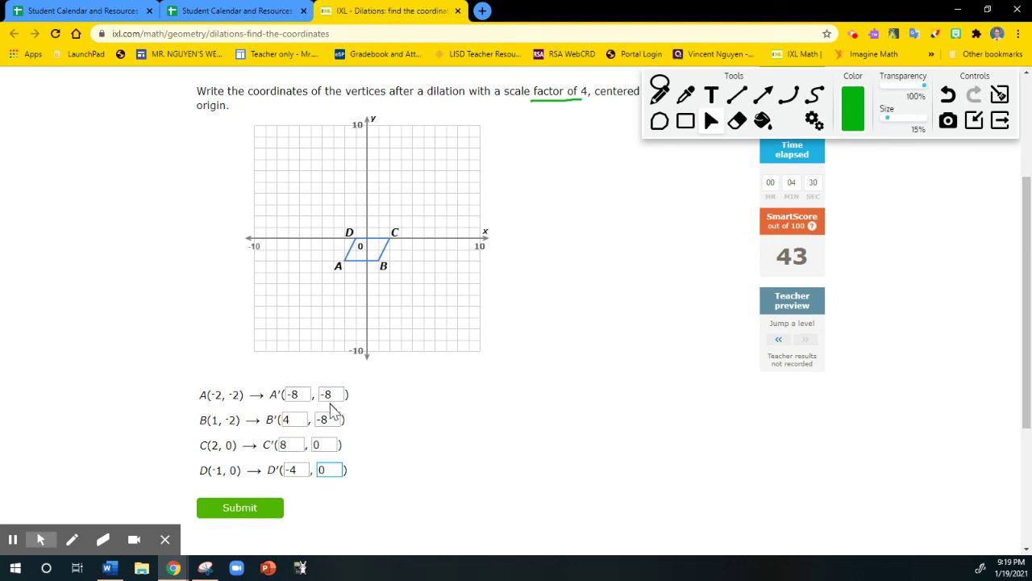
click(248, 509)
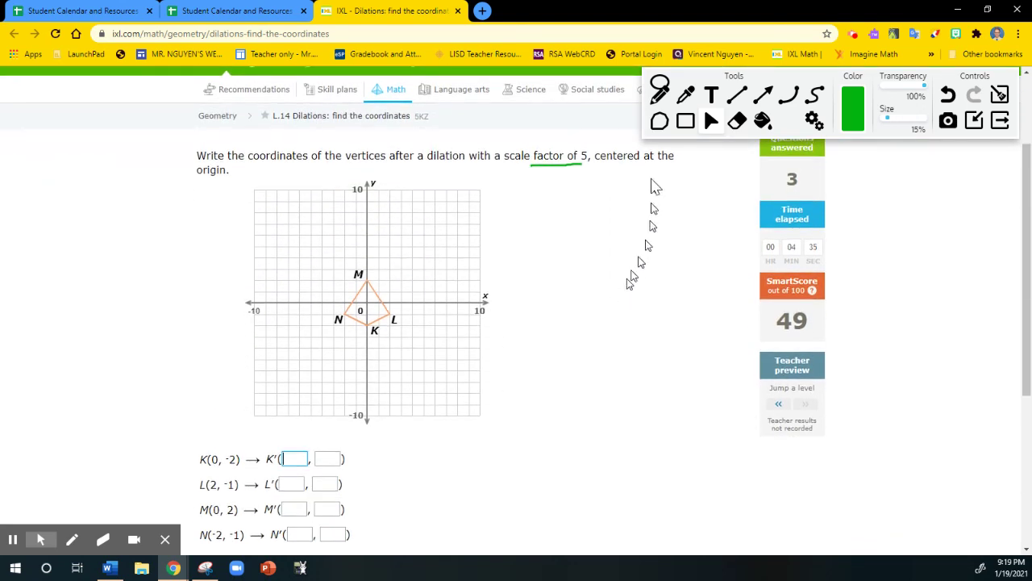
- Clear the green underline from the question with scale factor 5
click(1007, 92)
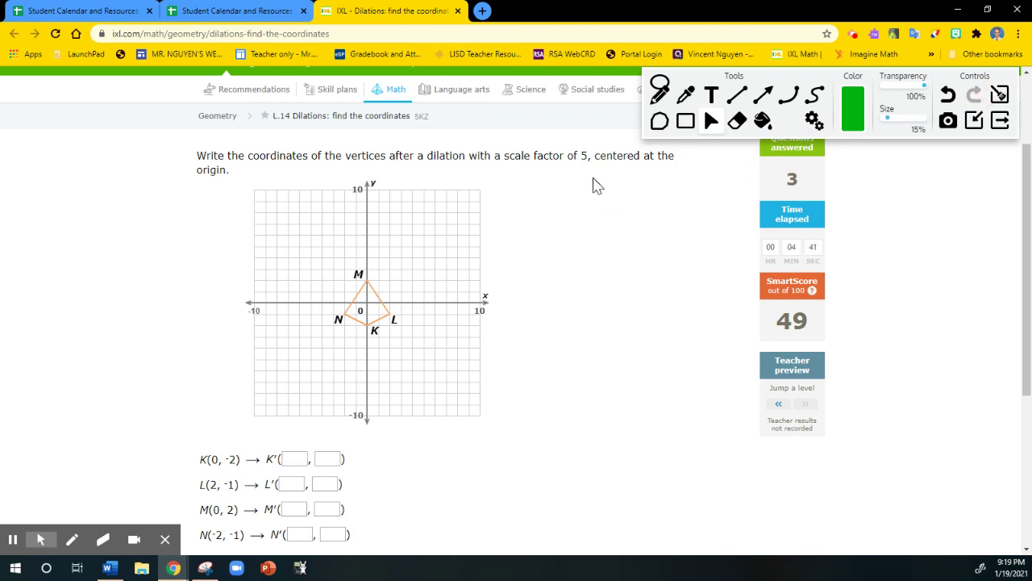
scroll(593, 185, down, 1)
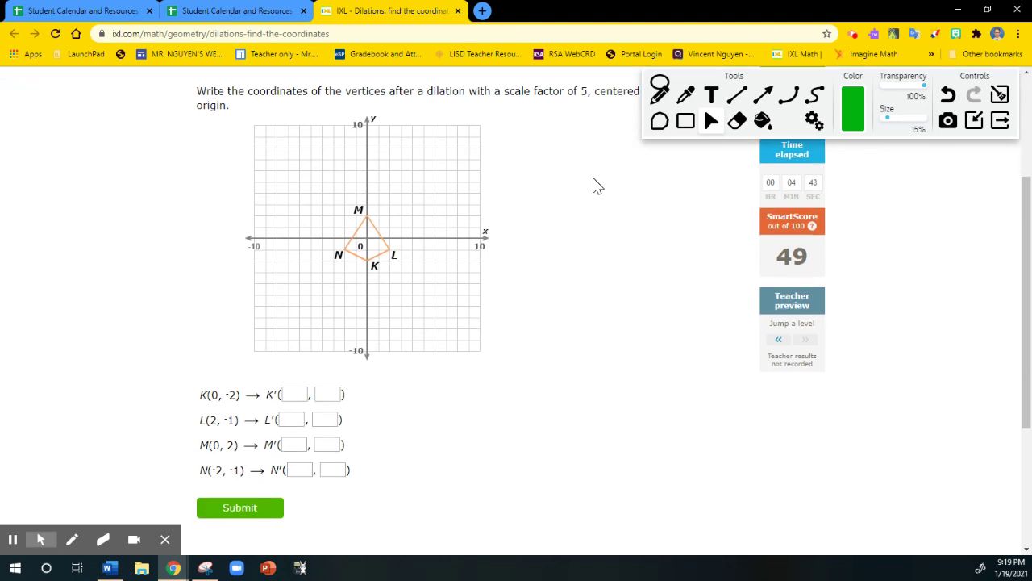
scroll(594, 186, up, 1)
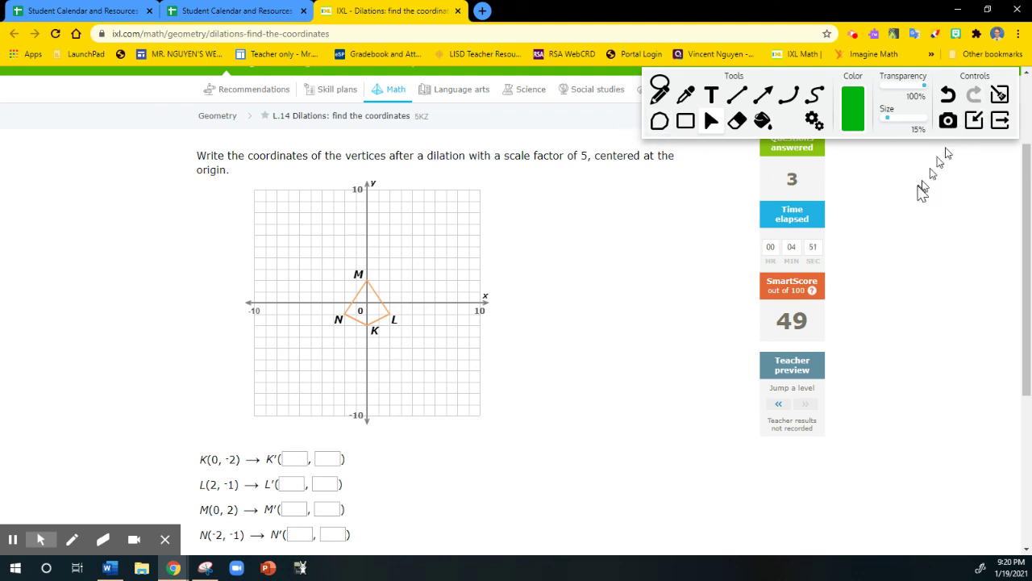
click(853, 35)
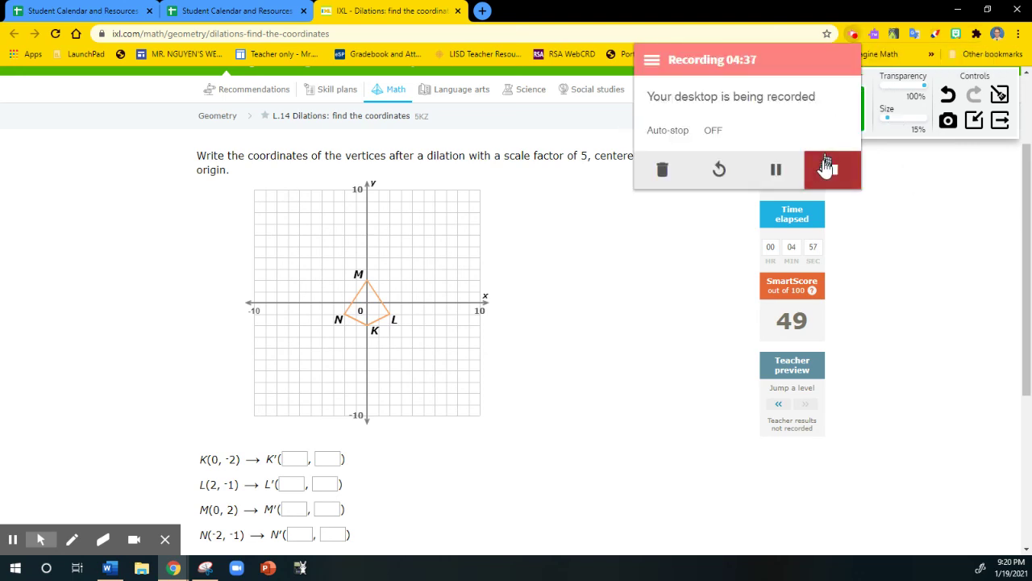